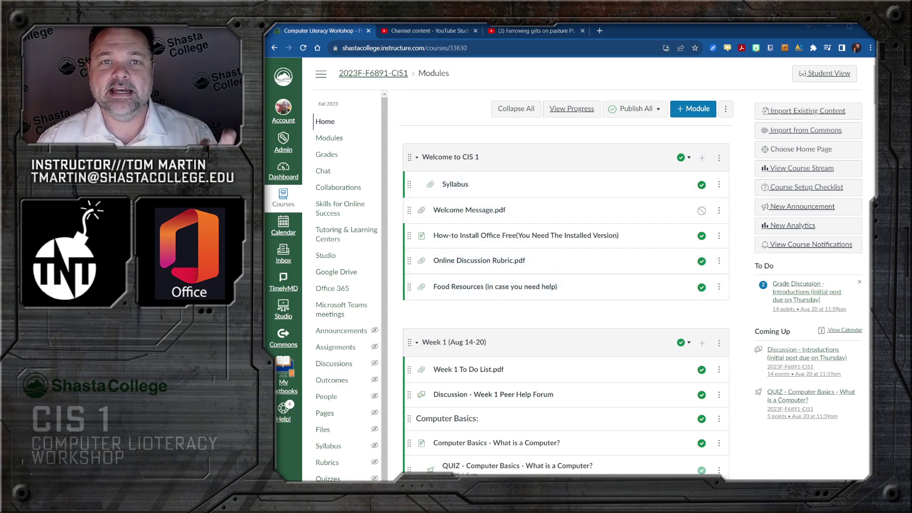
pyautogui.scroll(-1, 563, 285)
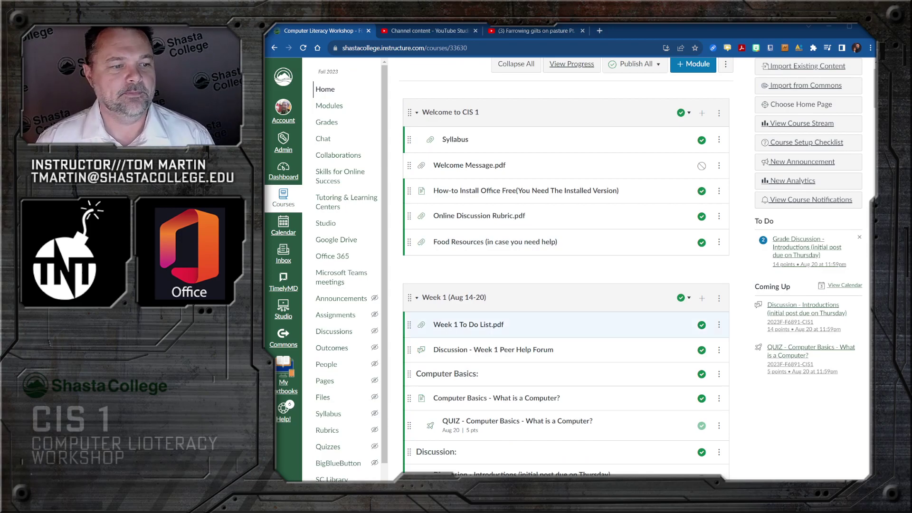
pyautogui.scroll(-2, 499, 328)
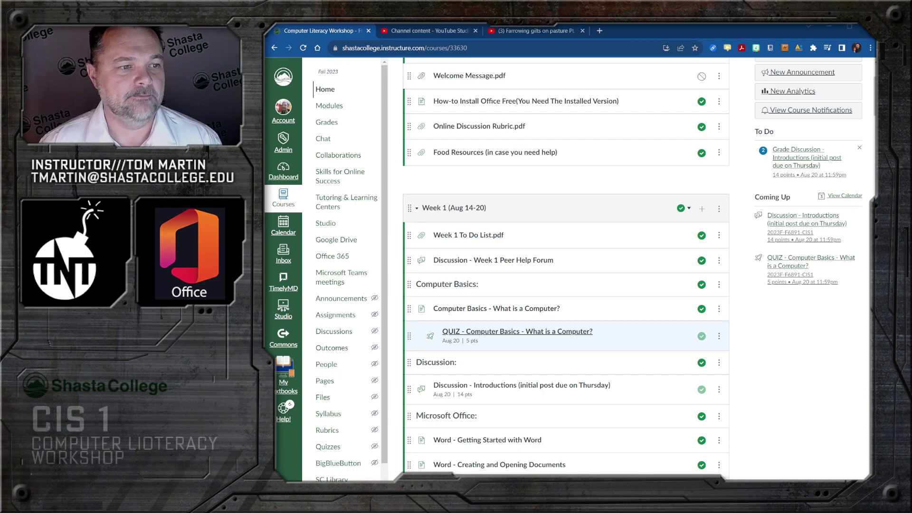
pyautogui.scroll(-1, 535, 313)
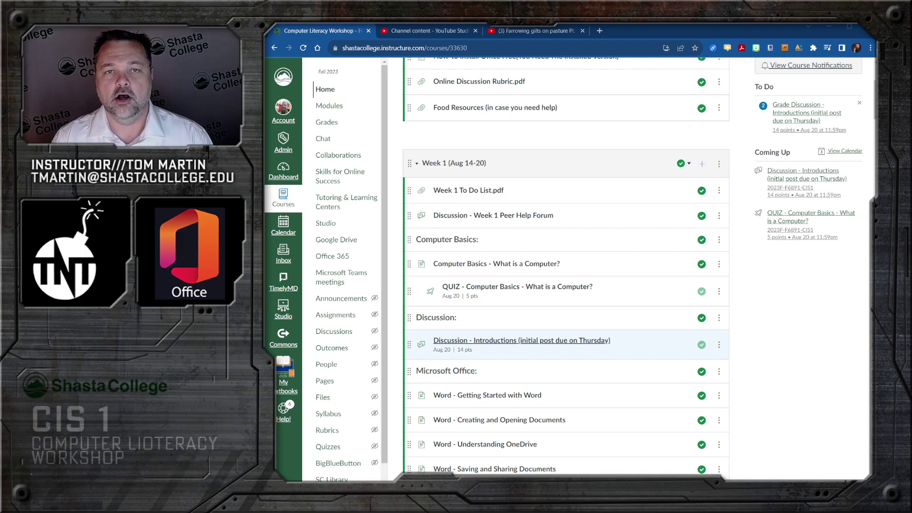
pyautogui.scroll(3, 520, 342)
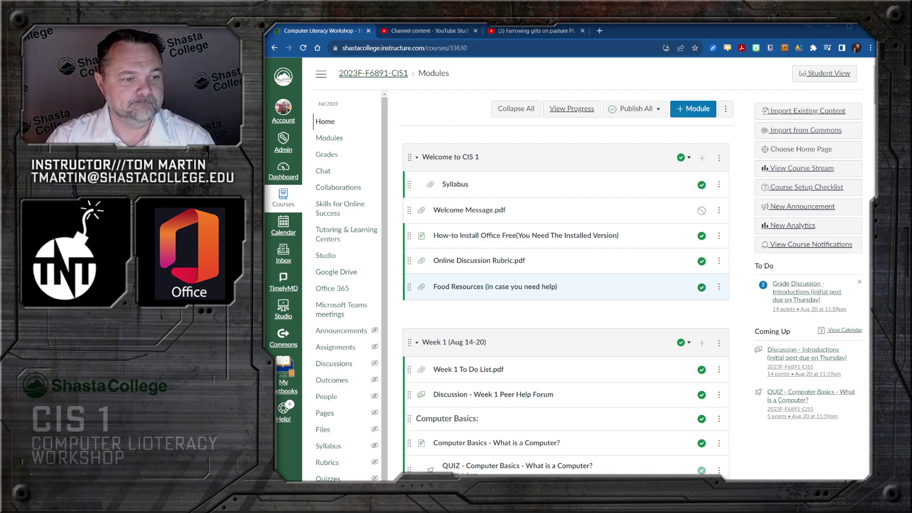
pyautogui.scroll(-1, 563, 278)
pyautogui.scroll(-1, 563, 278)
pyautogui.scroll(-1, 563, 278)
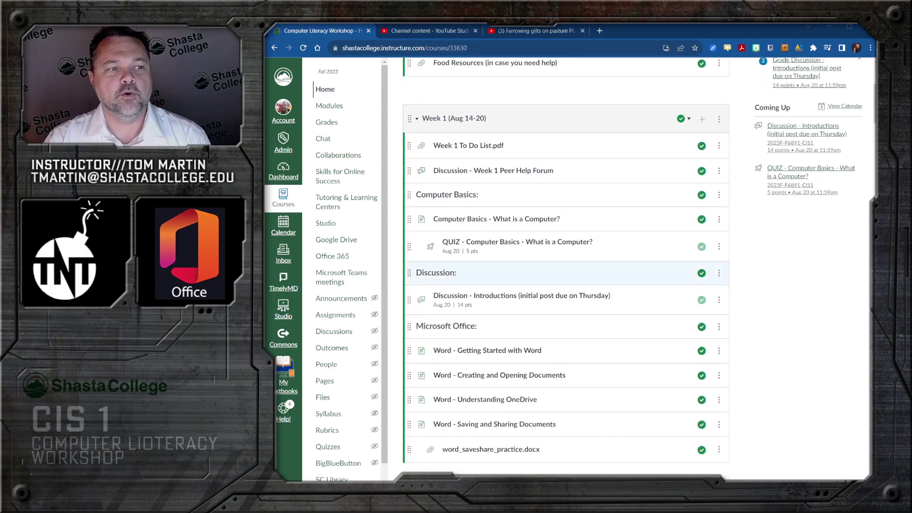
pyautogui.scroll(-1, 563, 277)
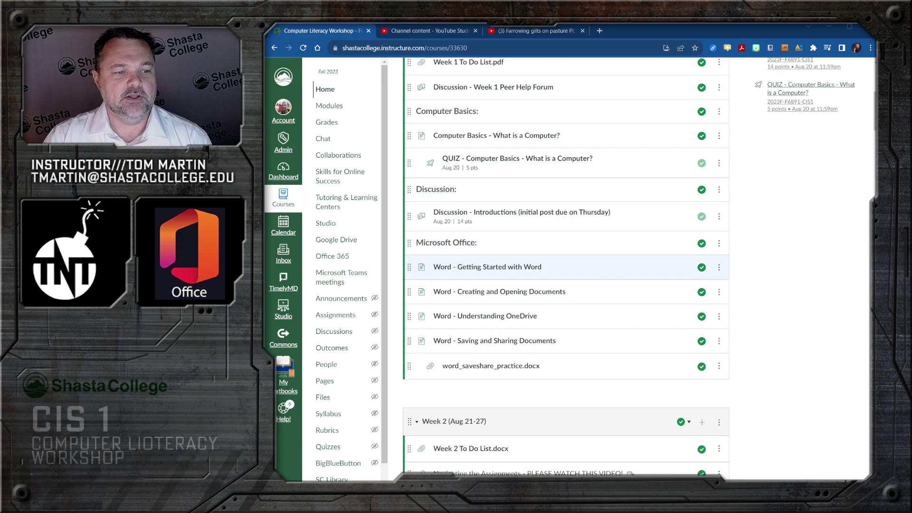
pyautogui.scroll(-1, 563, 278)
pyautogui.scroll(-1, 563, 278)
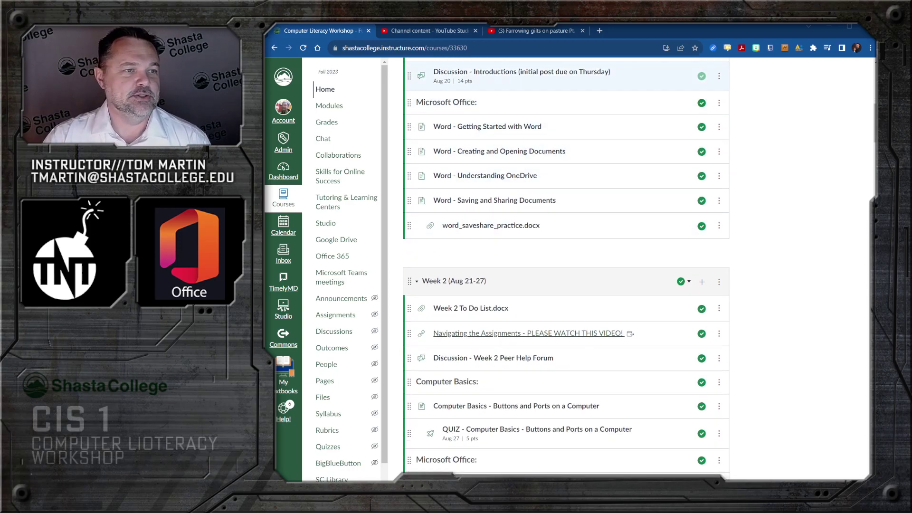
pyautogui.scroll(-1, 563, 218)
pyautogui.scroll(-1, 563, 242)
pyautogui.scroll(-1, 563, 243)
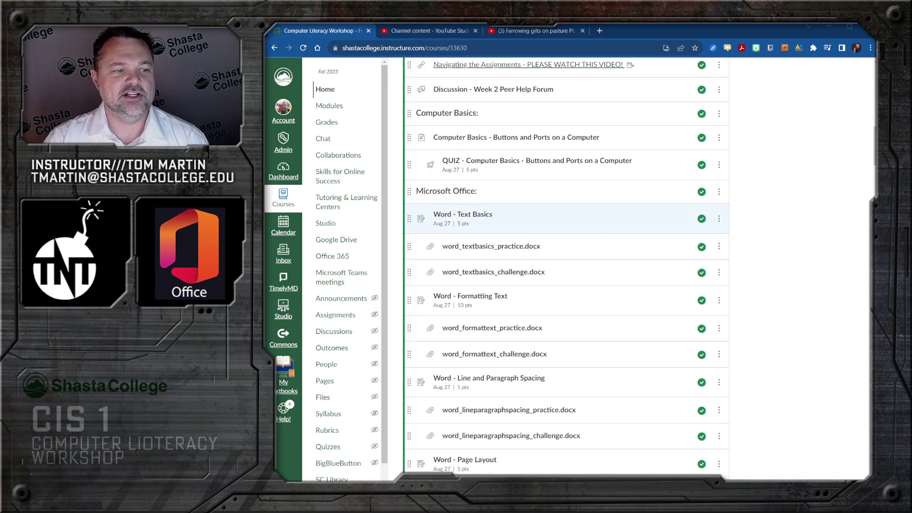
pyautogui.scroll(-1, 563, 242)
pyautogui.scroll(-1, 564, 261)
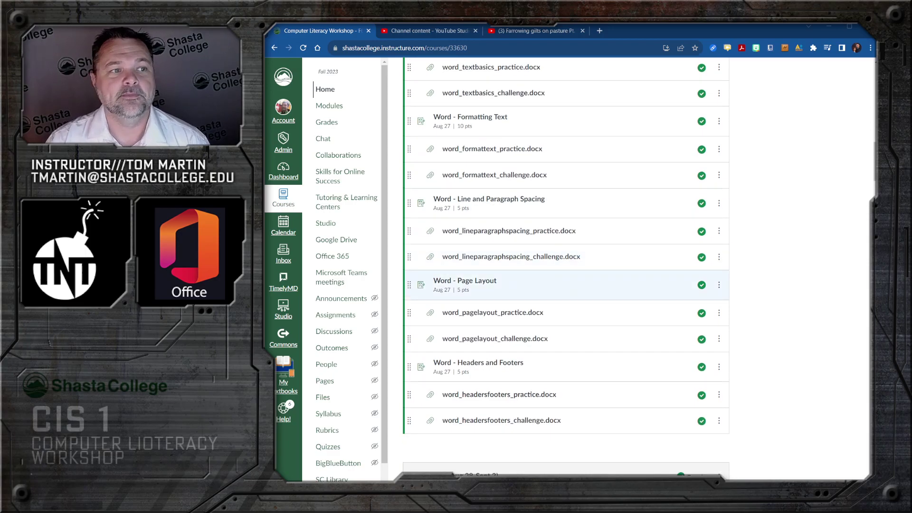
pyautogui.scroll(3, 563, 285)
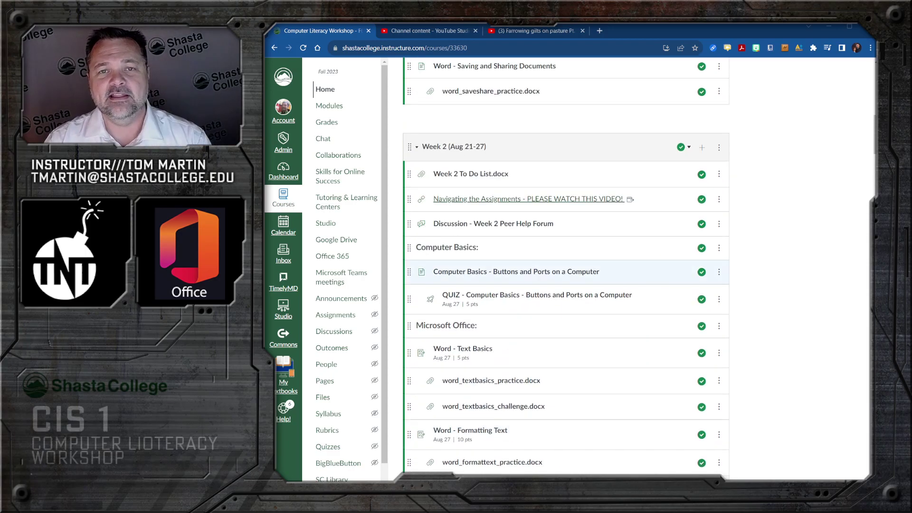
pyautogui.scroll(3, 563, 285)
pyautogui.scroll(3, 563, 285)
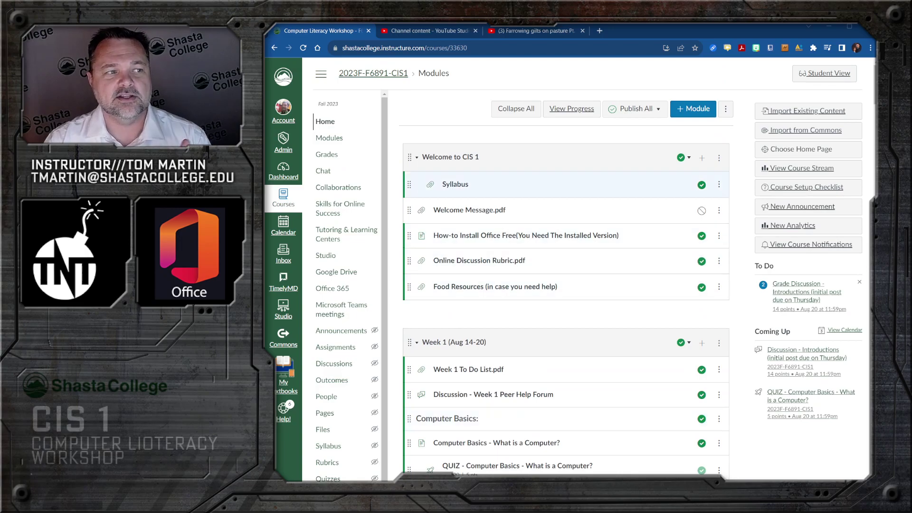